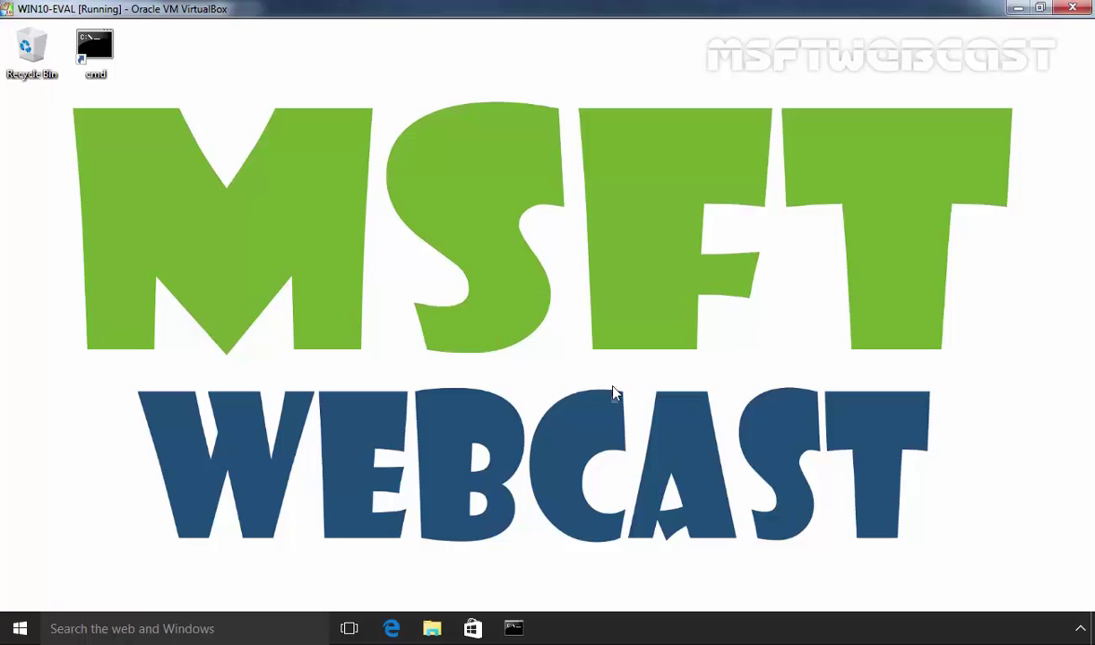
- Open Control Panel from the Start right-click menu and go to the HomeGroup page
right_click(27, 634)
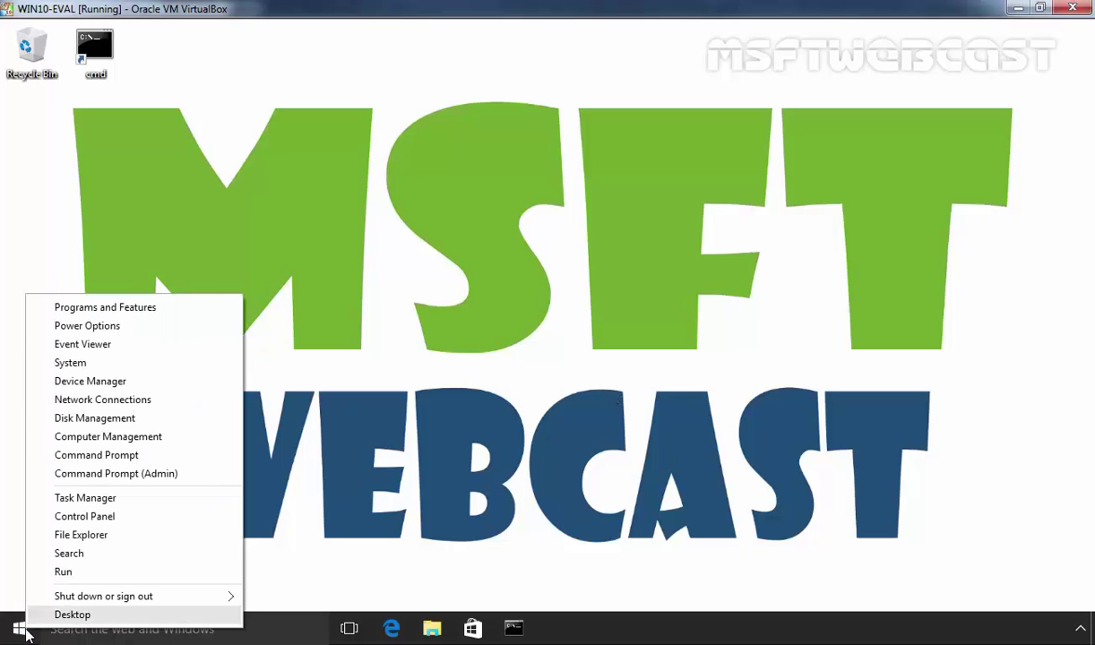
click(65, 517)
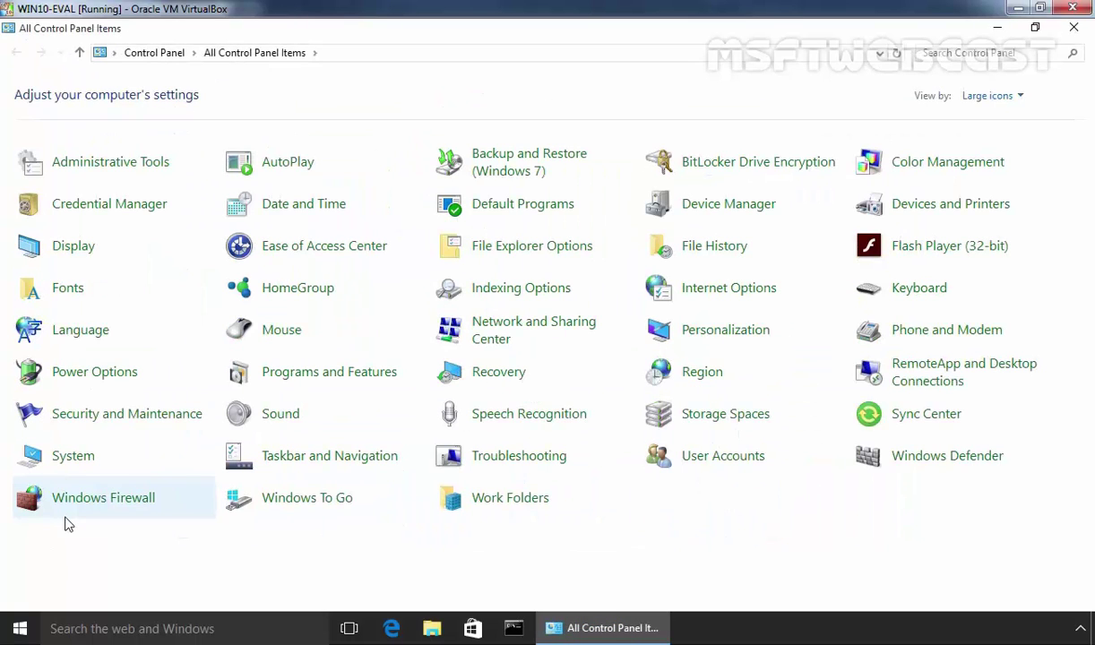
click(291, 296)
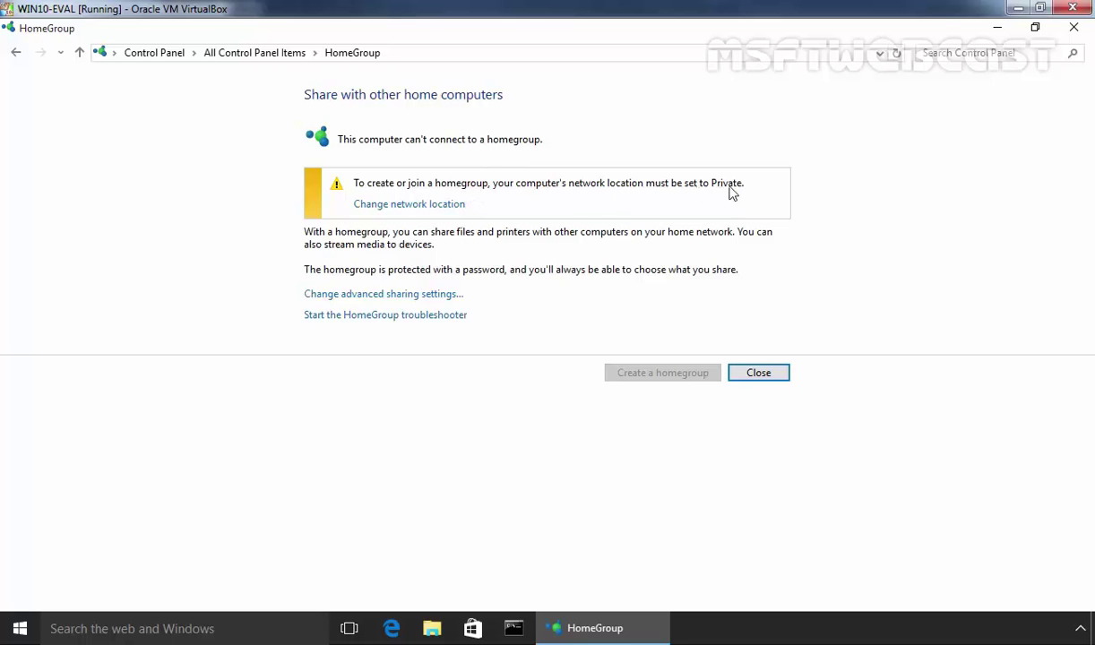
- Make the PC discoverable on Network 2 and launch the Create a Homegroup wizard
click(383, 205)
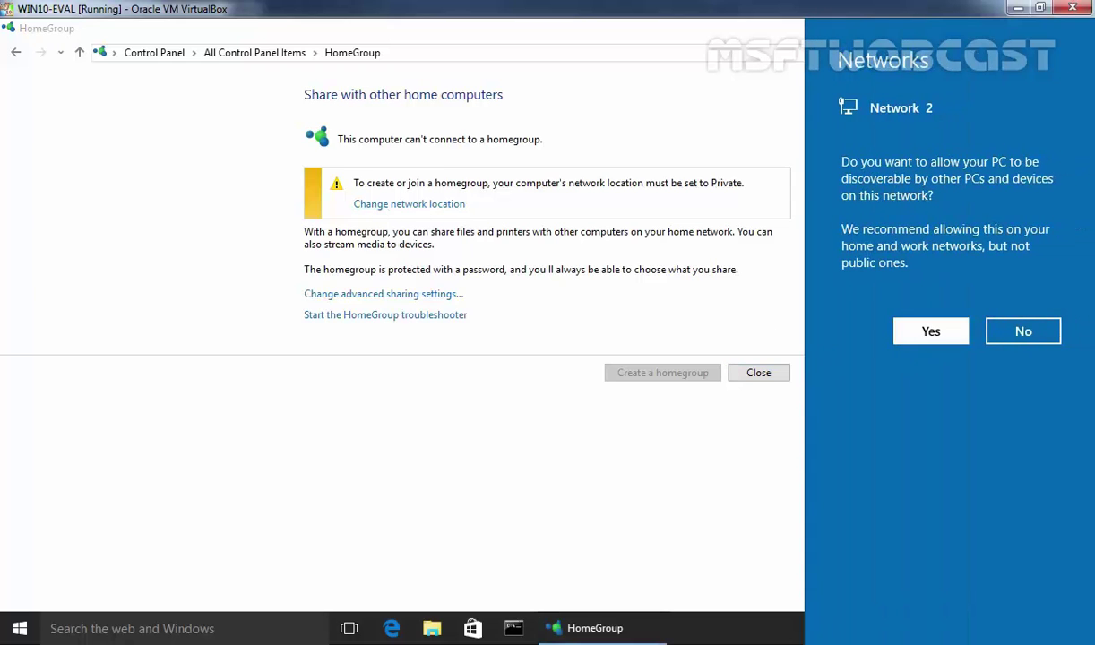
click(923, 330)
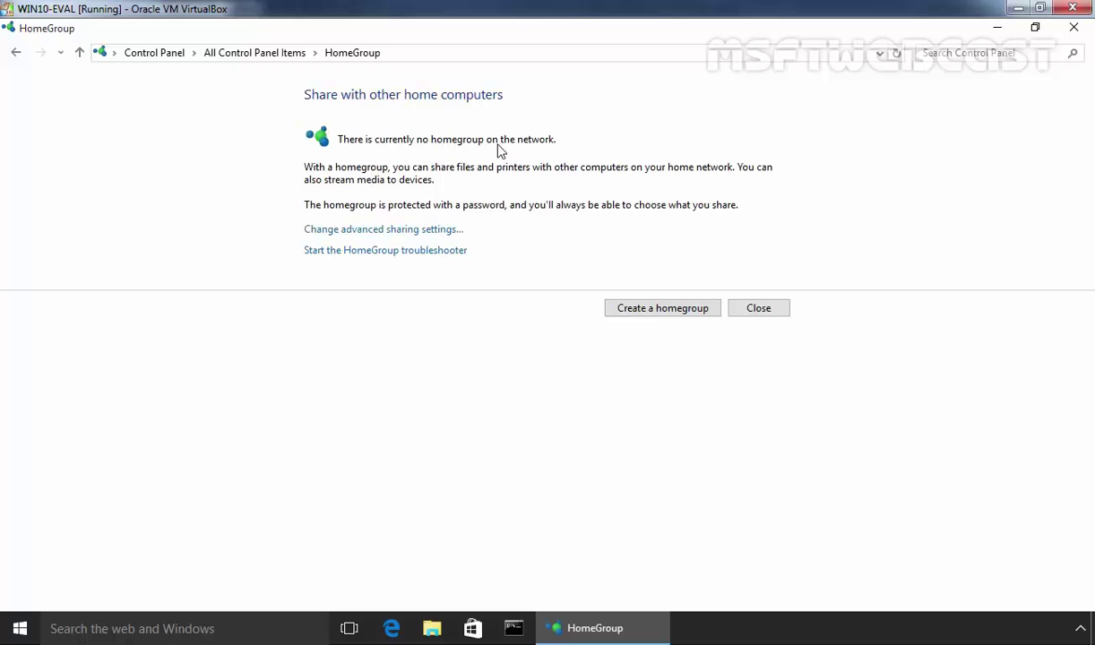
click(642, 308)
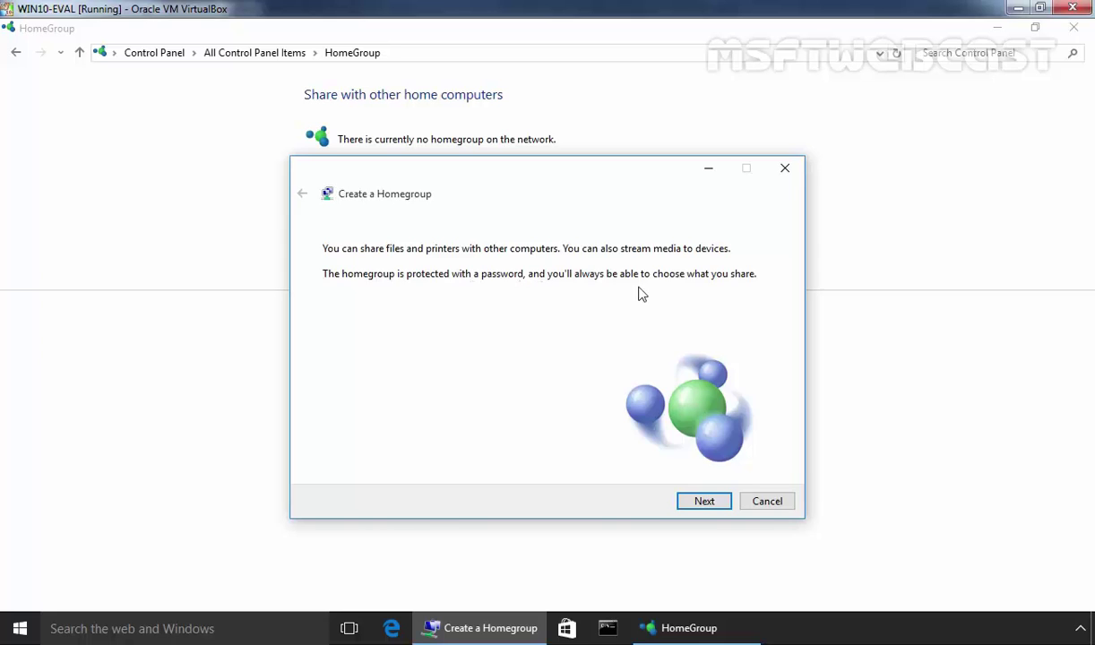
- Create the homegroup sharing Pictures, Videos, Music and Printers & Devices, selecting the generated password
click(714, 503)
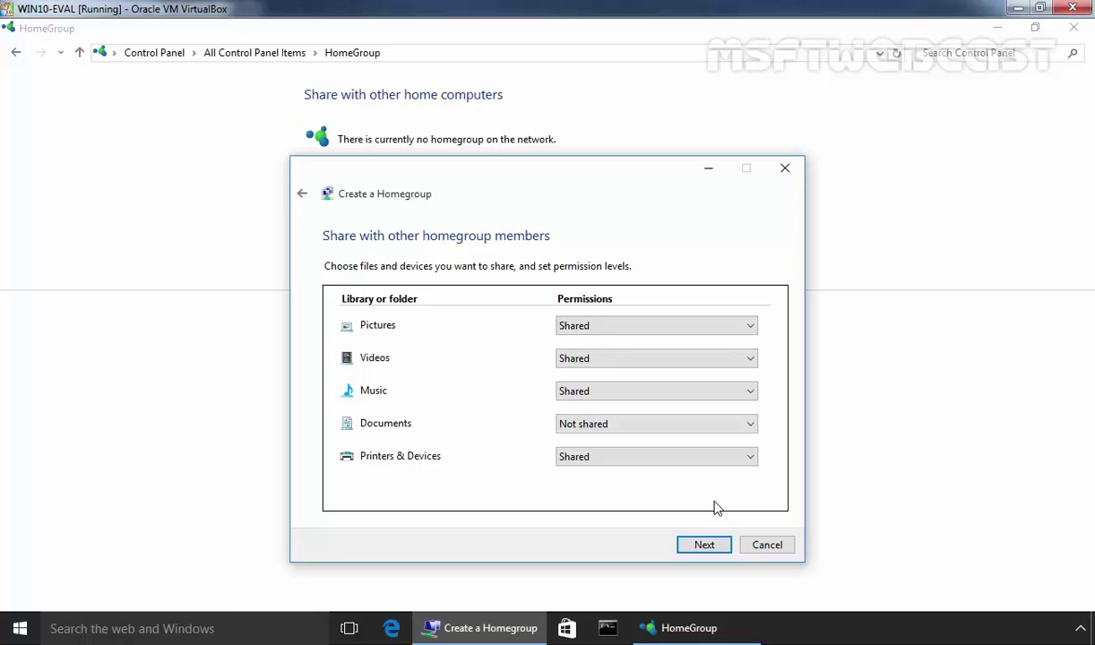
click(704, 546)
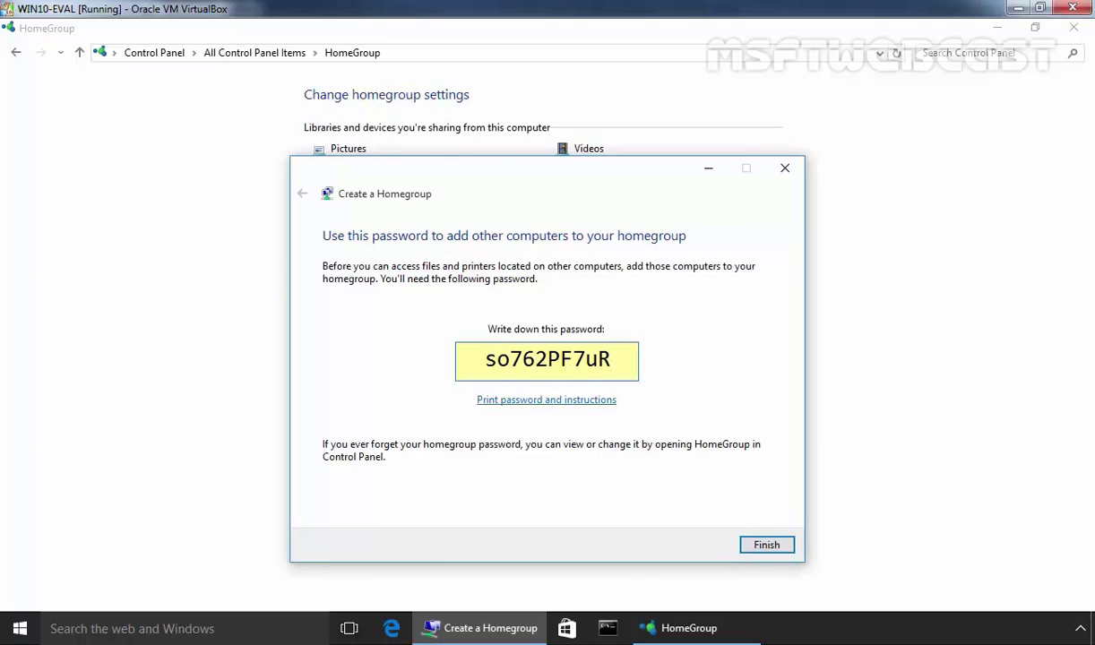
drag(485, 360, 629, 364)
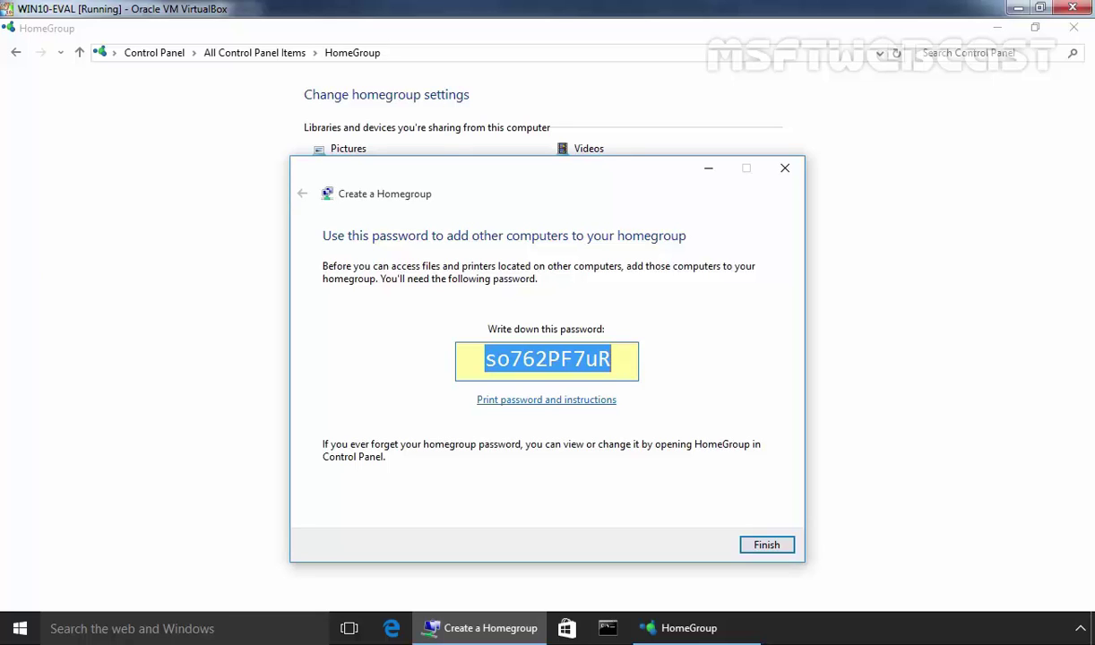
click(767, 546)
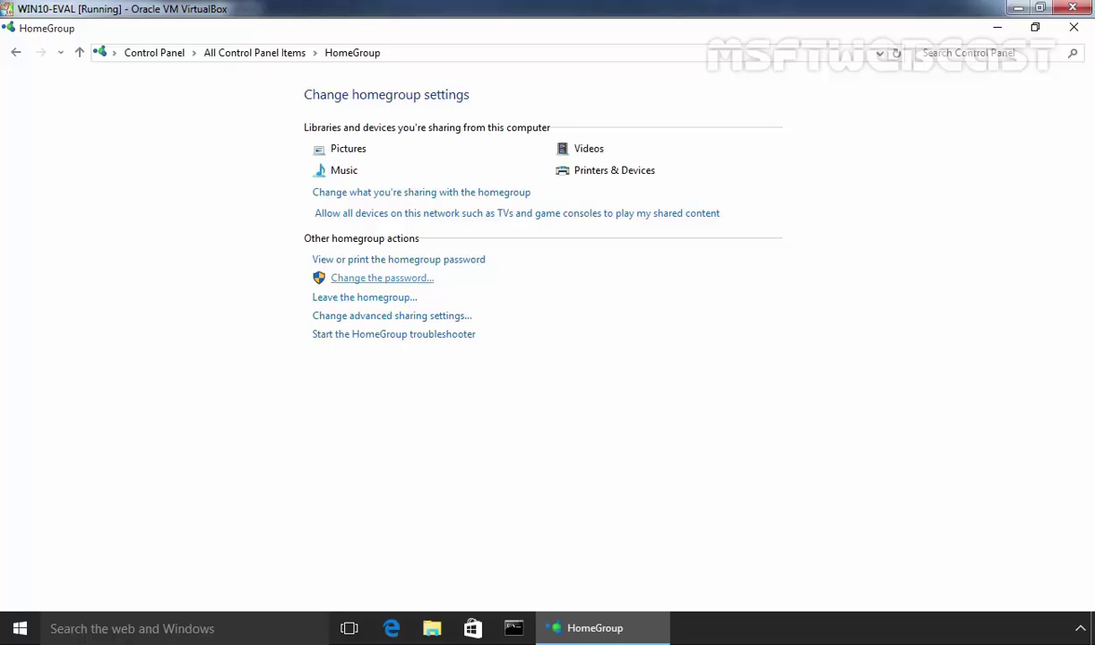
- Change the homegroup password to your own custom password
click(376, 285)
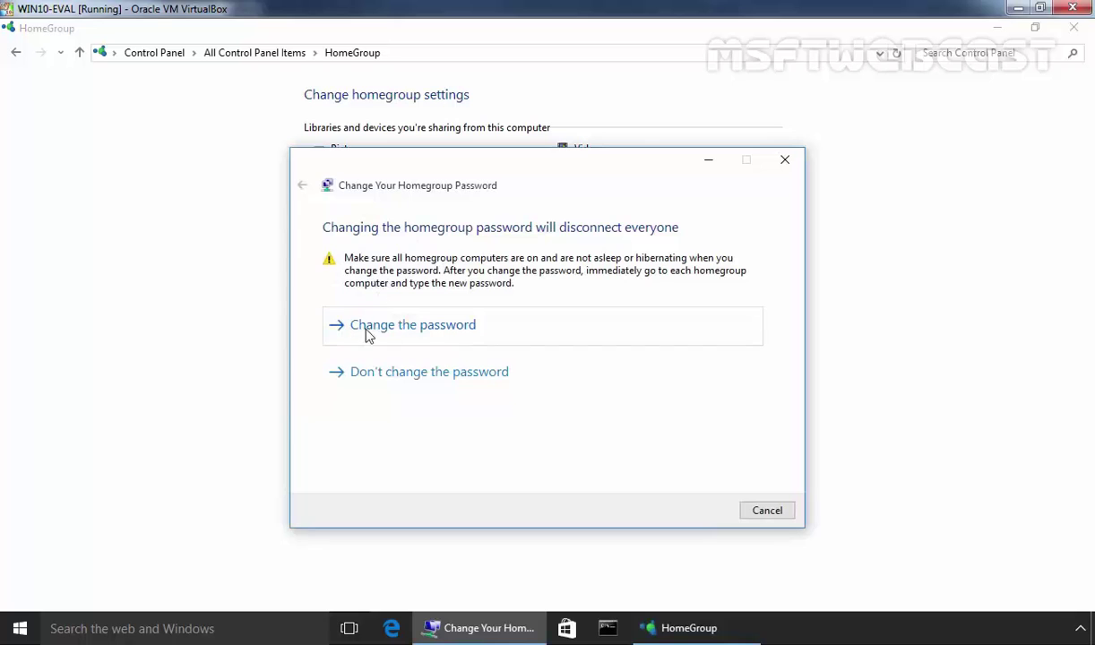
click(421, 327)
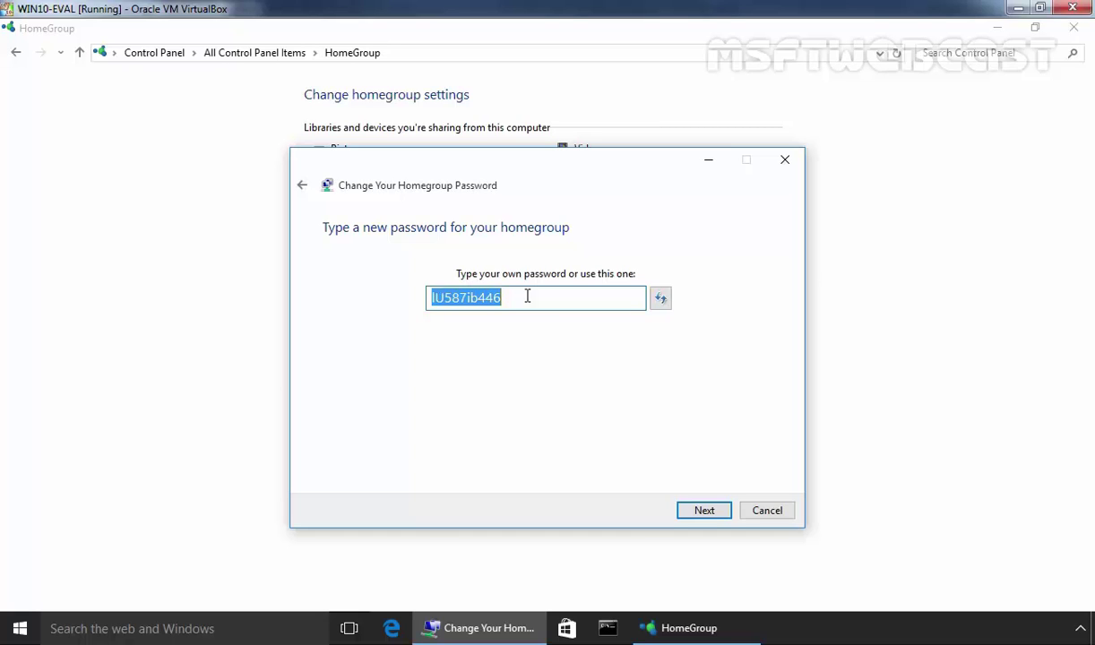
text(Pass@1)
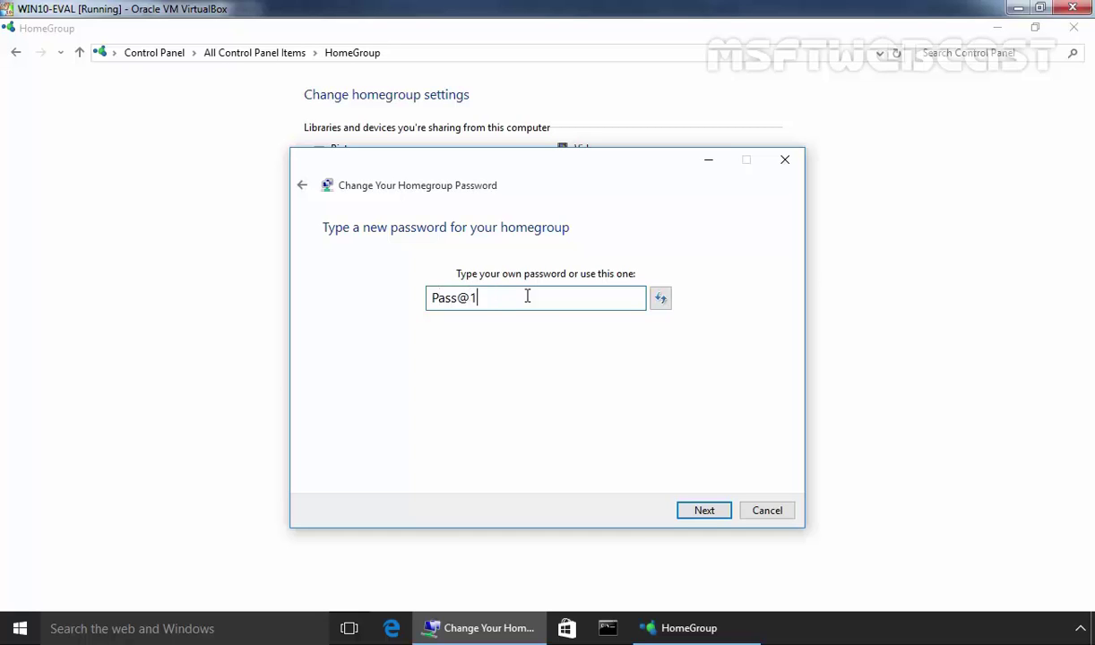
text(23)
click(704, 512)
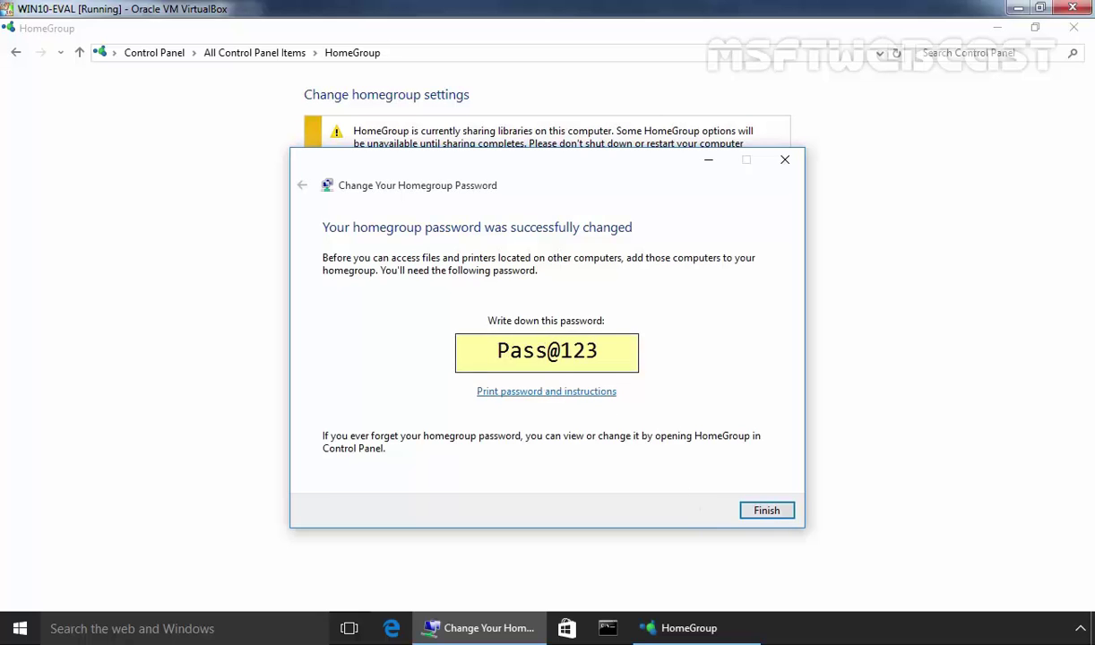
click(766, 510)
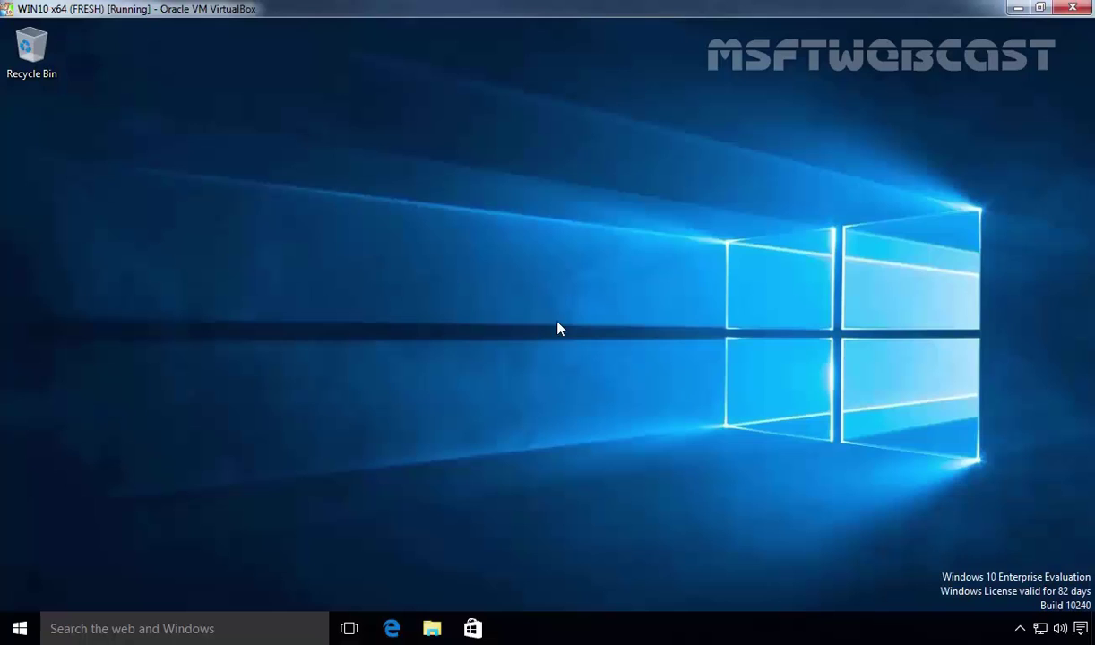
- On the FRESH machine, search 'home' and open the HomeGroup settings
click(235, 629)
text(home)
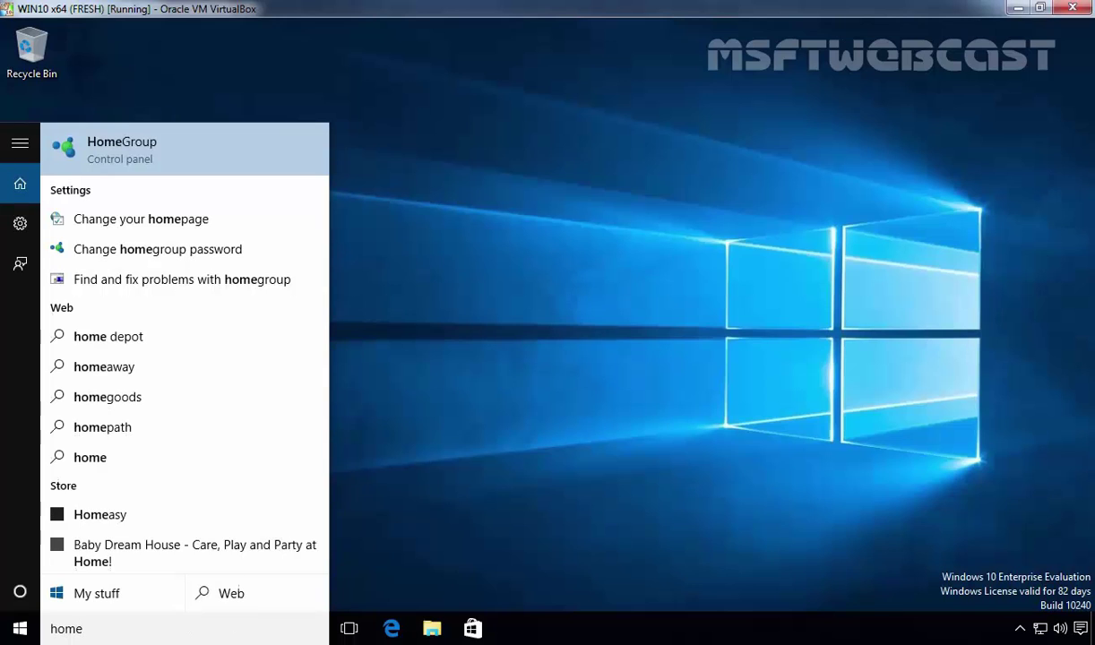
click(184, 157)
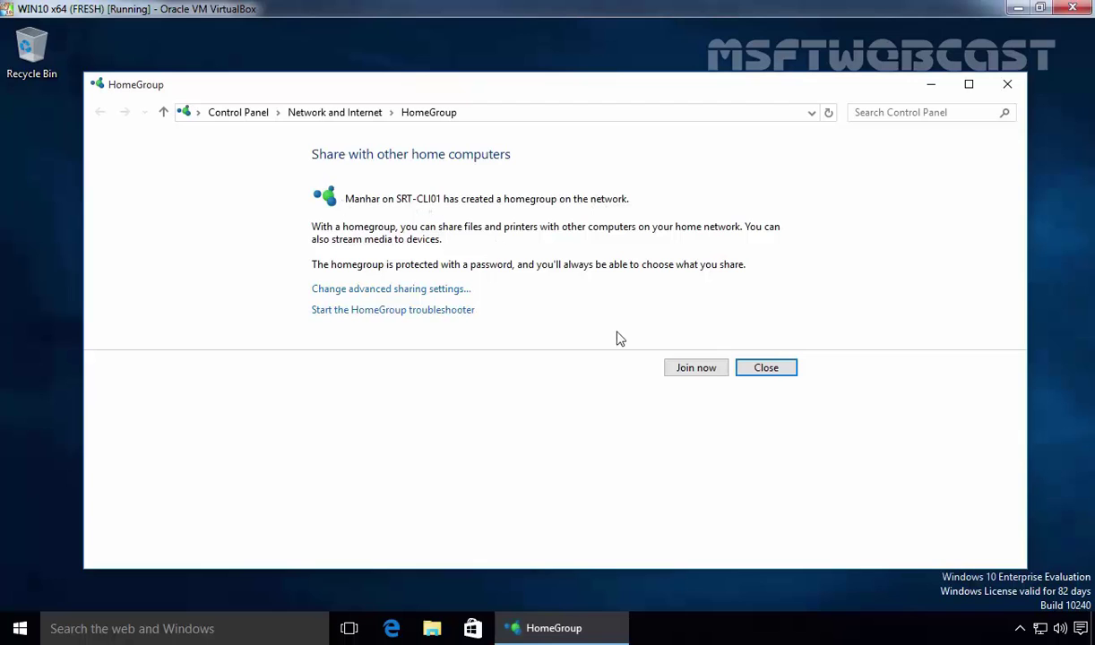
- Join SRT-CLI01's homegroup with its password, sharing Pictures, Videos, Music and Printers & Devices
click(700, 376)
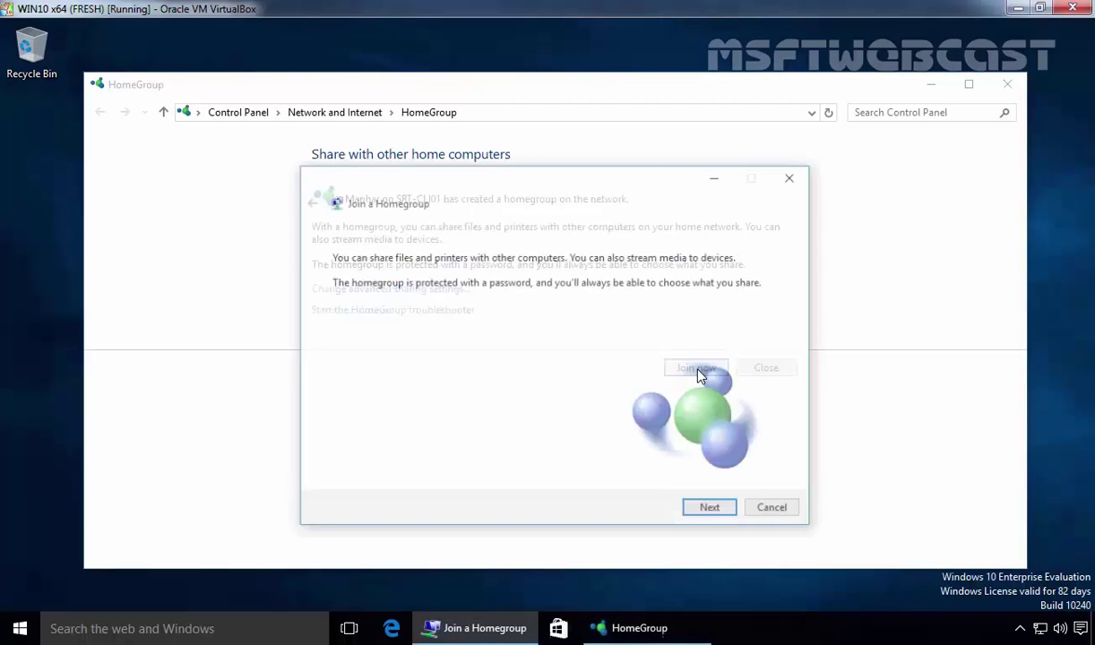
click(708, 509)
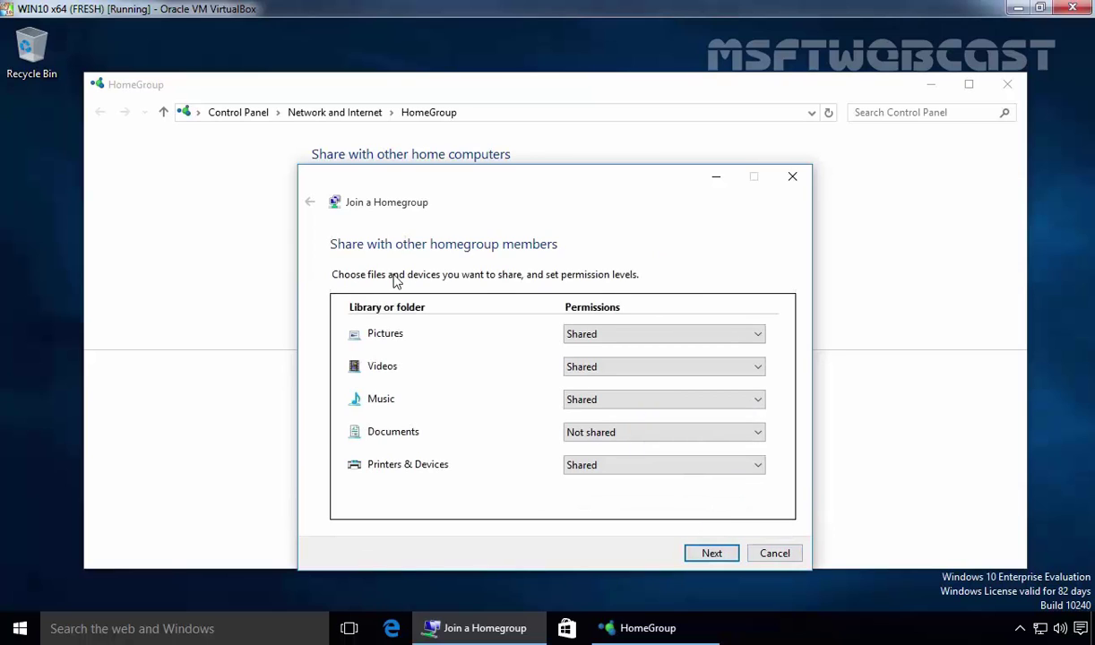
drag(515, 205, 509, 134)
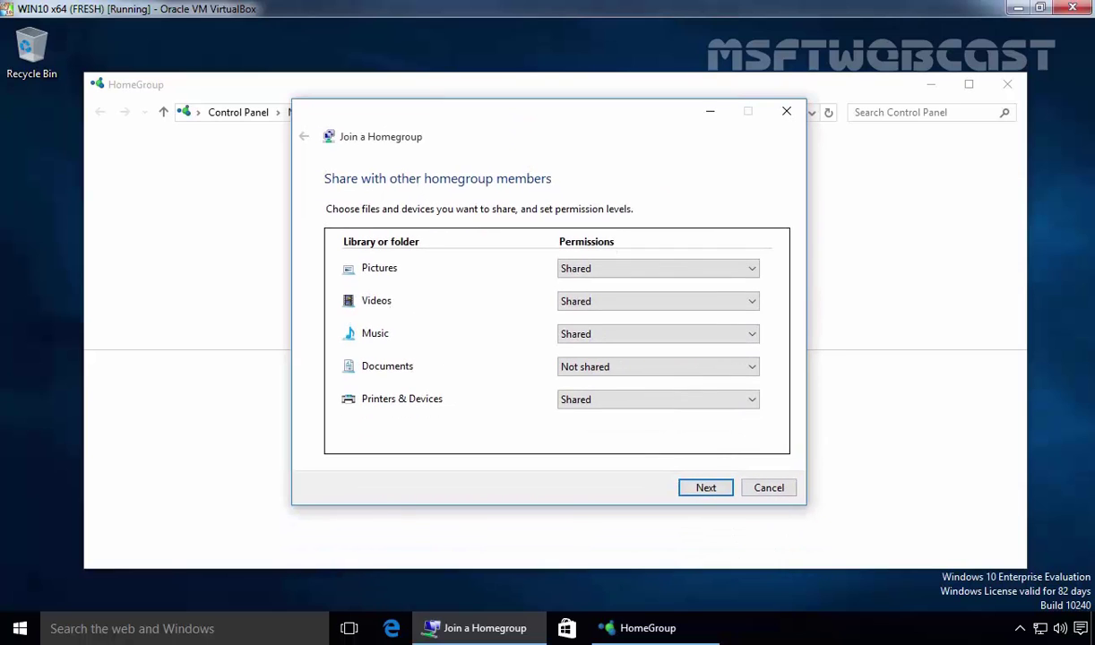
click(702, 490)
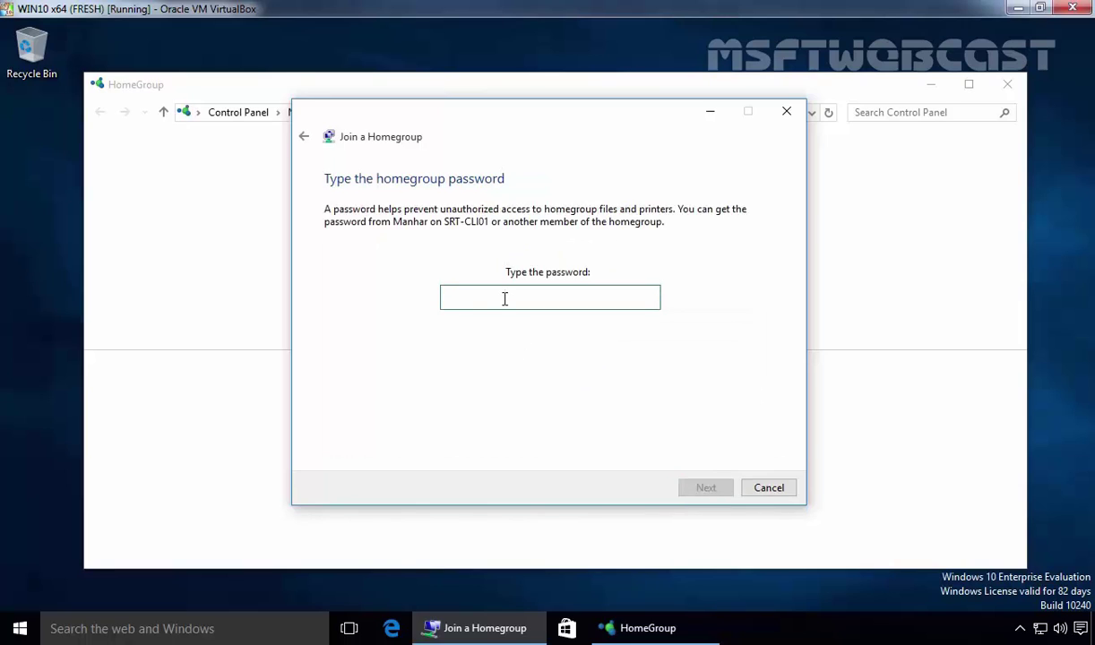
text(Pa)
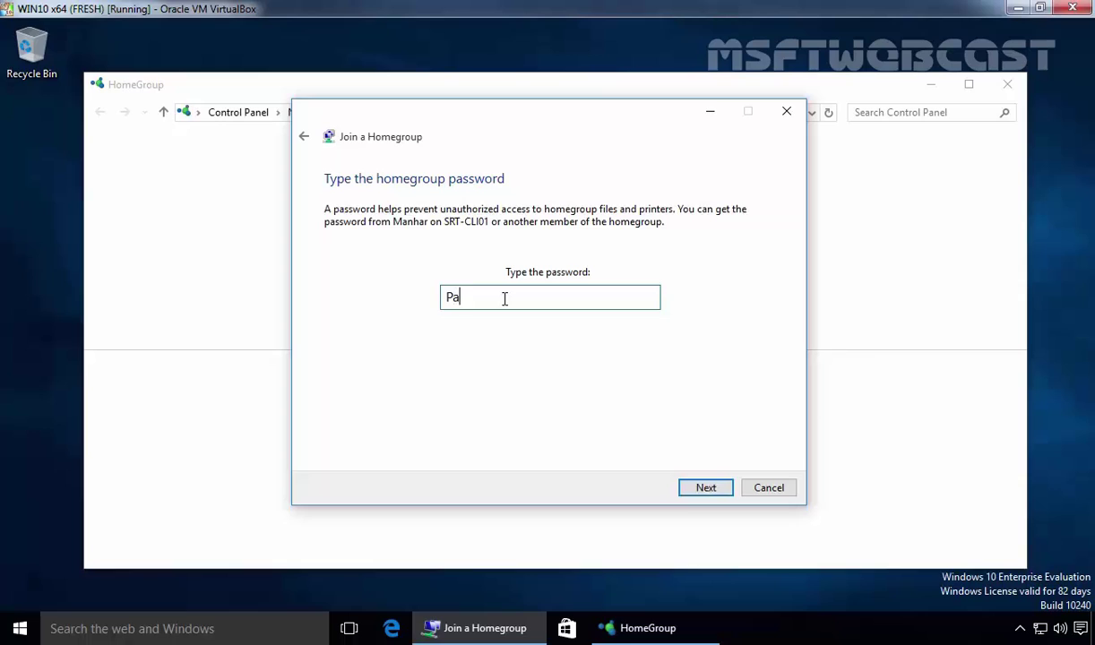
text(ss@123)
click(704, 490)
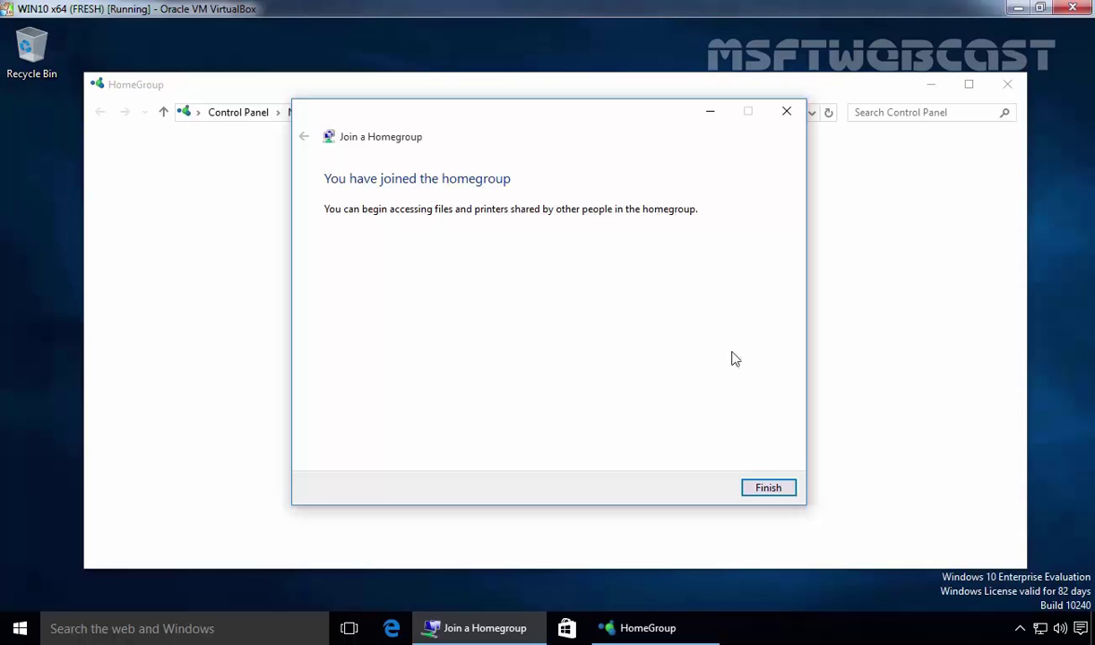
click(768, 489)
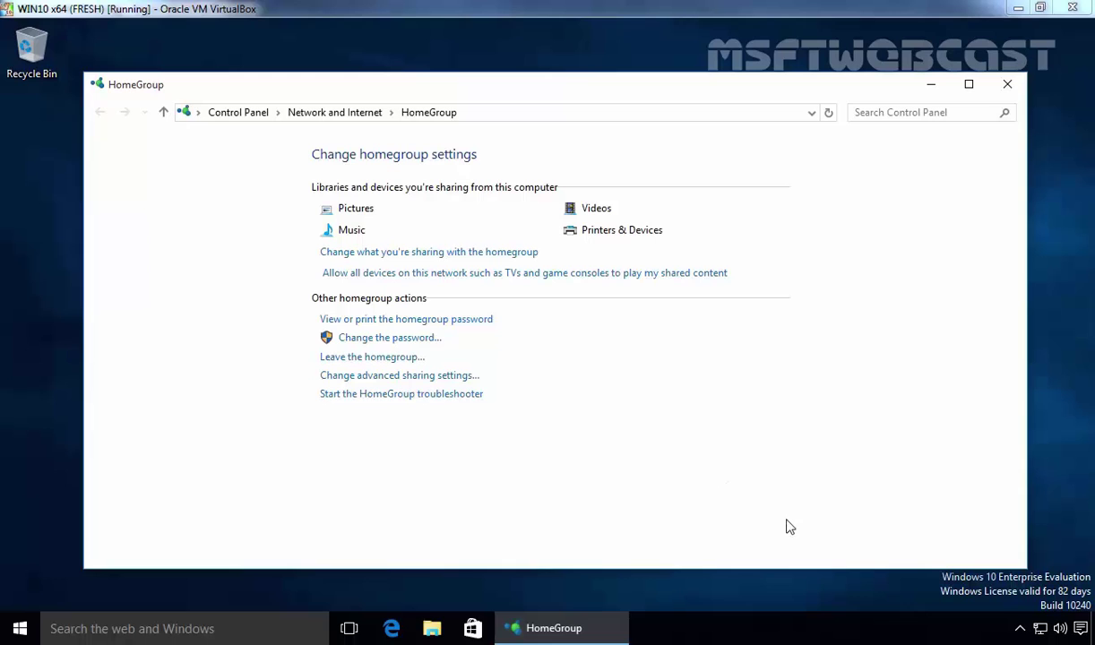
- Close HomeGroup and bring up File Explorer listing both homegroup members
click(1007, 85)
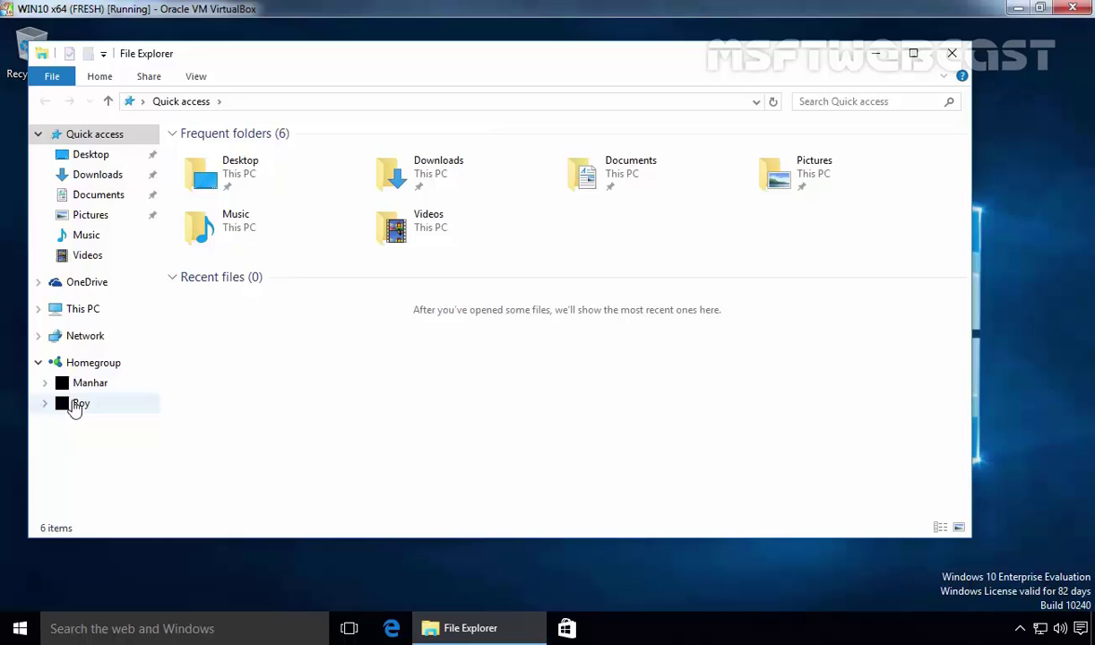
click(25, 631)
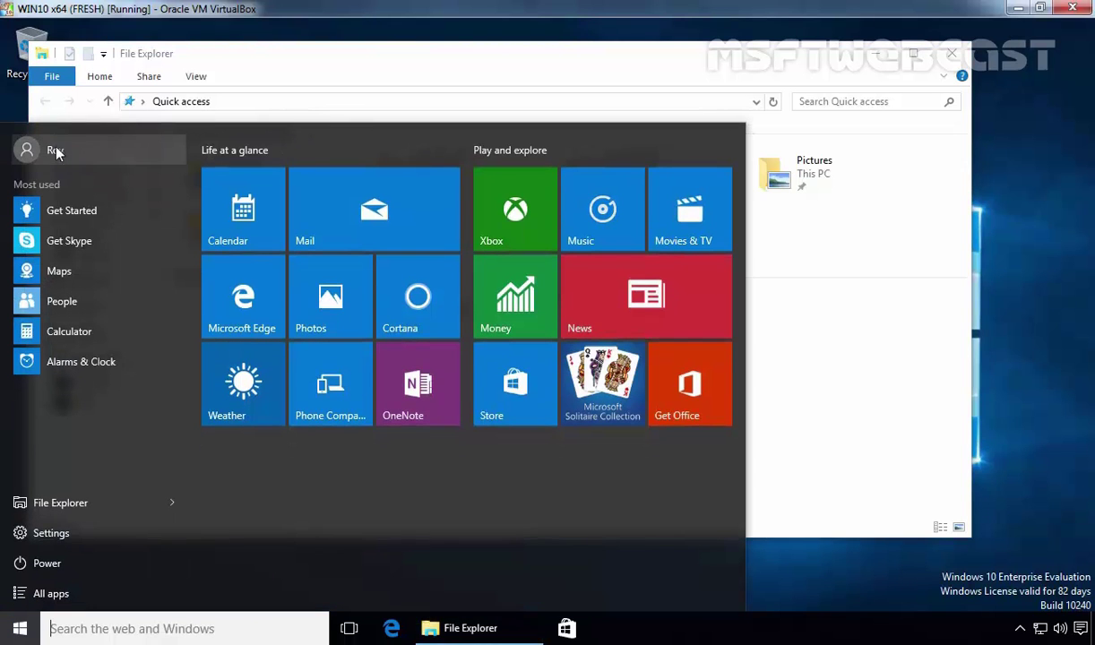
key(Escape)
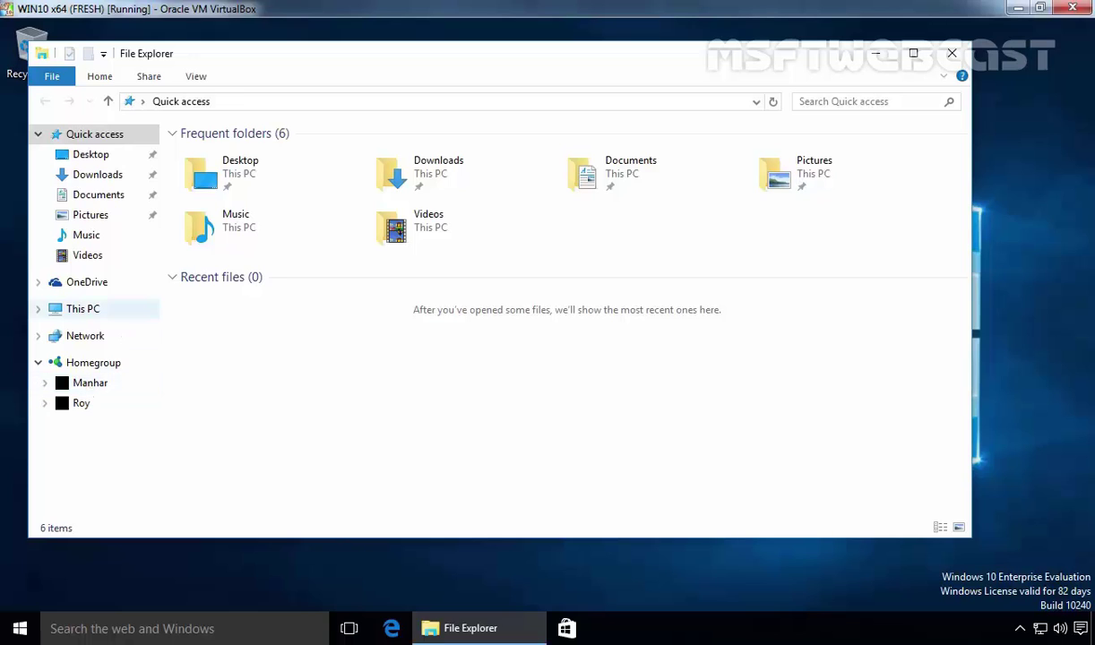
- Open the srt-cli01 network location, select its shared Music, Pictures and Videos folders, then return to This PC
click(78, 309)
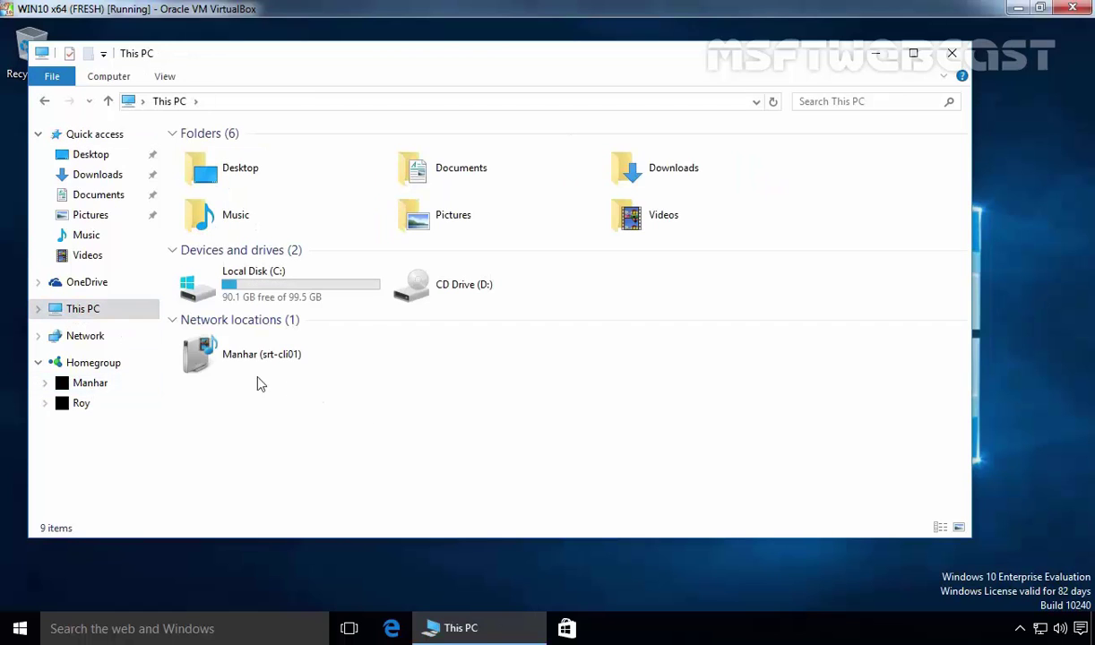
click(239, 364)
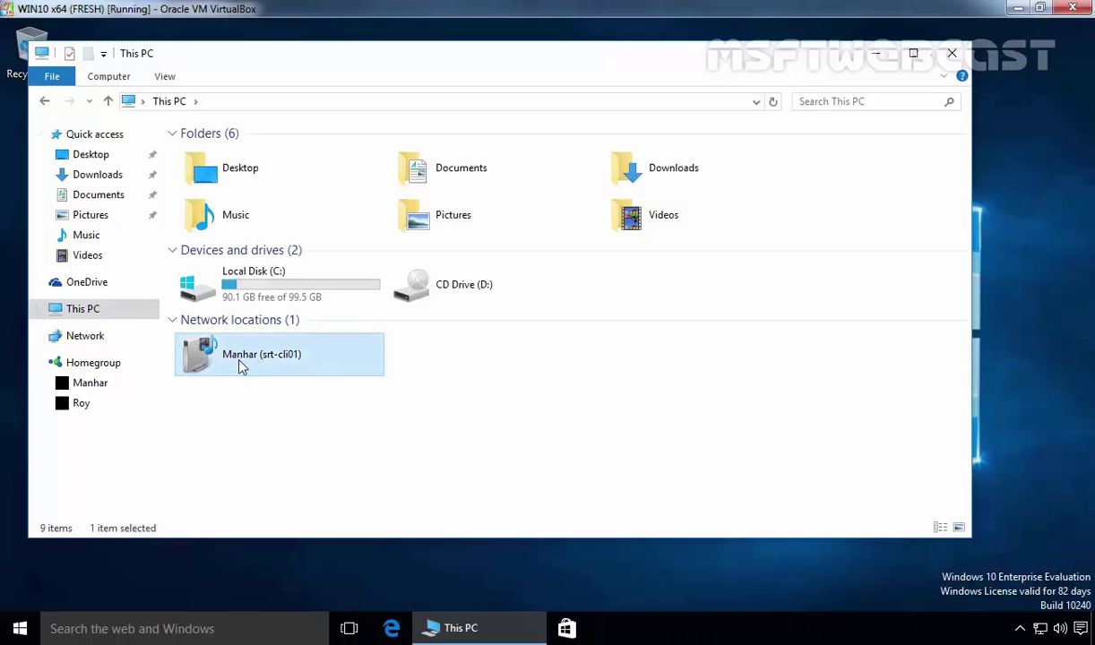
double_click(240, 367)
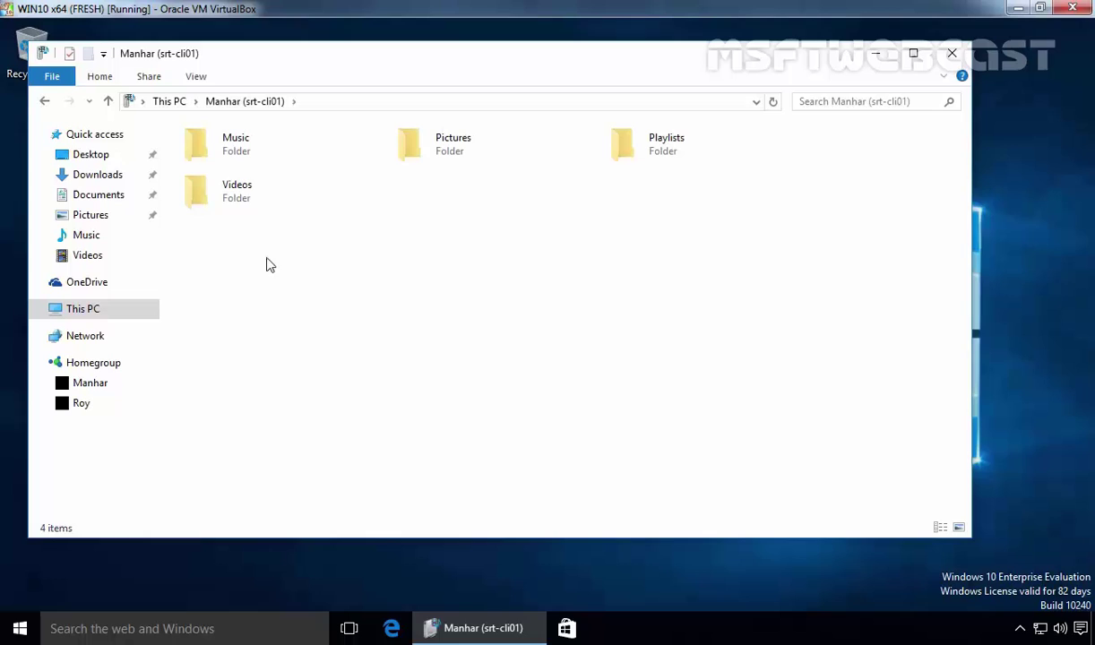
drag(439, 292, 194, 136)
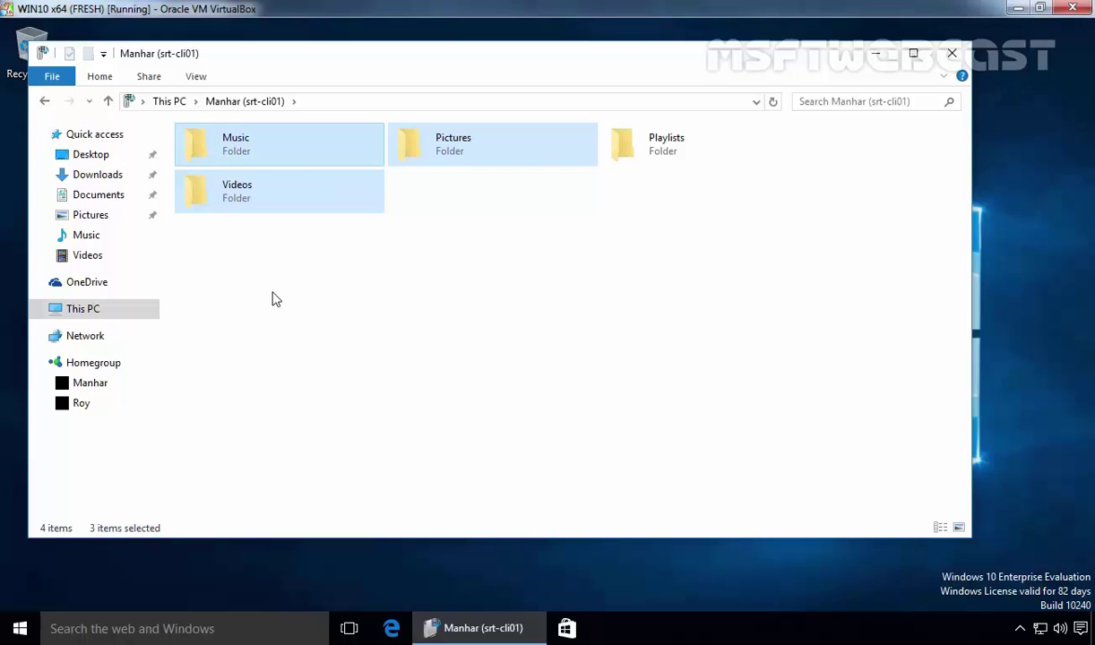
click(81, 314)
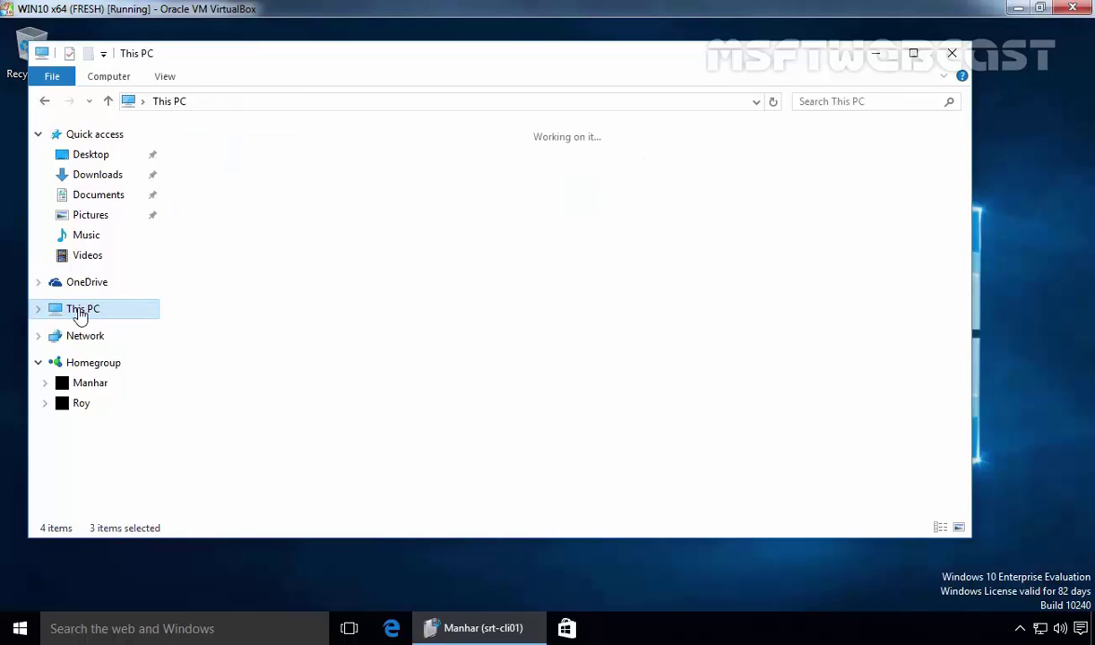